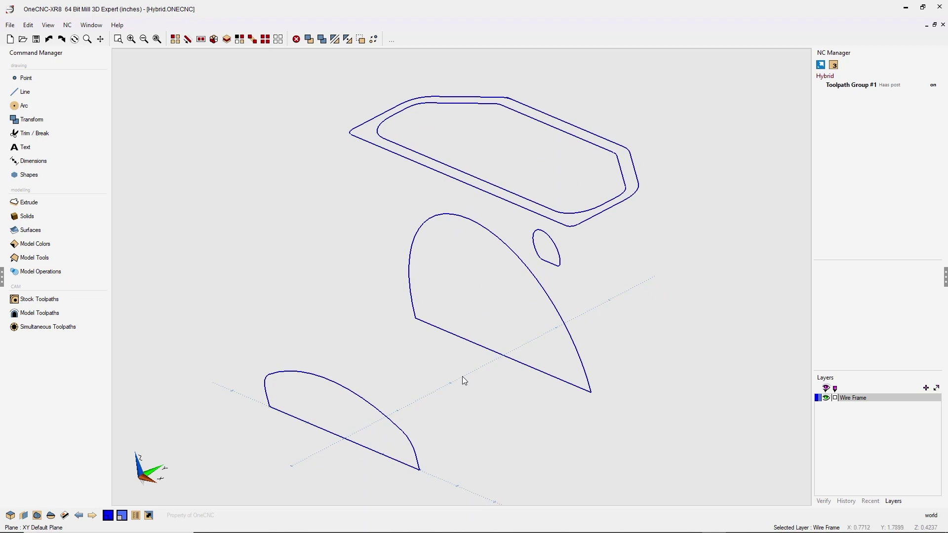
- Create a cross-sectional surface between the small front arch profile and the large rear arch profile
middle_drag(462, 376, 469, 379)
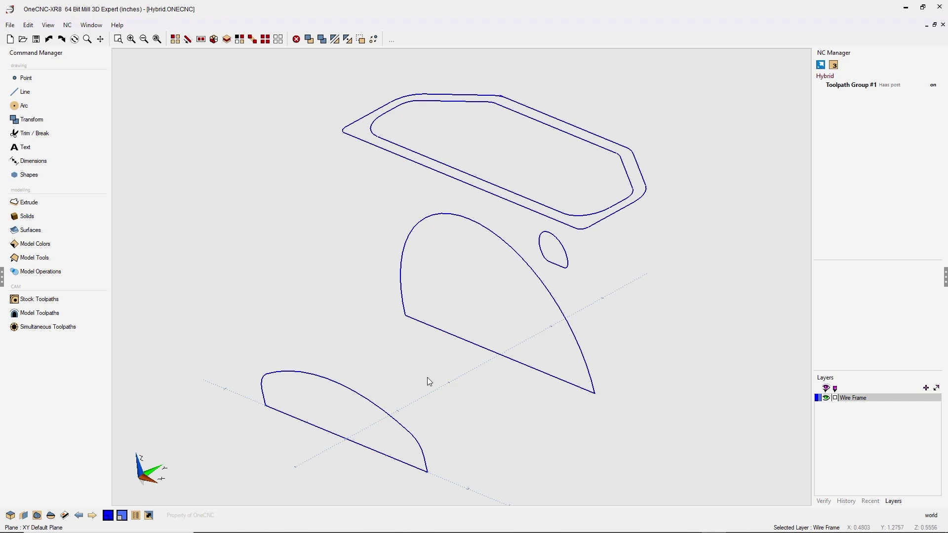
click(34, 232)
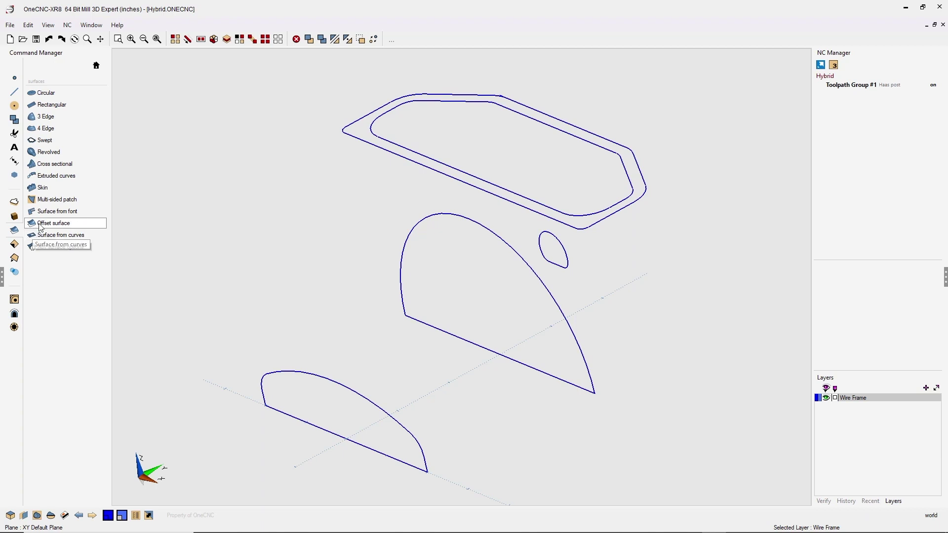
click(56, 166)
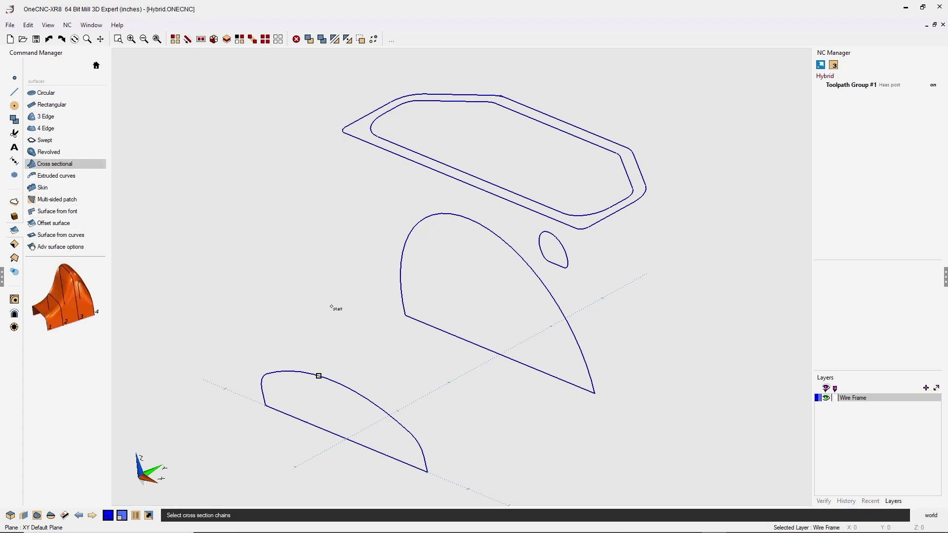
click(425, 465)
click(431, 461)
click(264, 403)
key(F3)
click(592, 386)
click(598, 376)
click(411, 306)
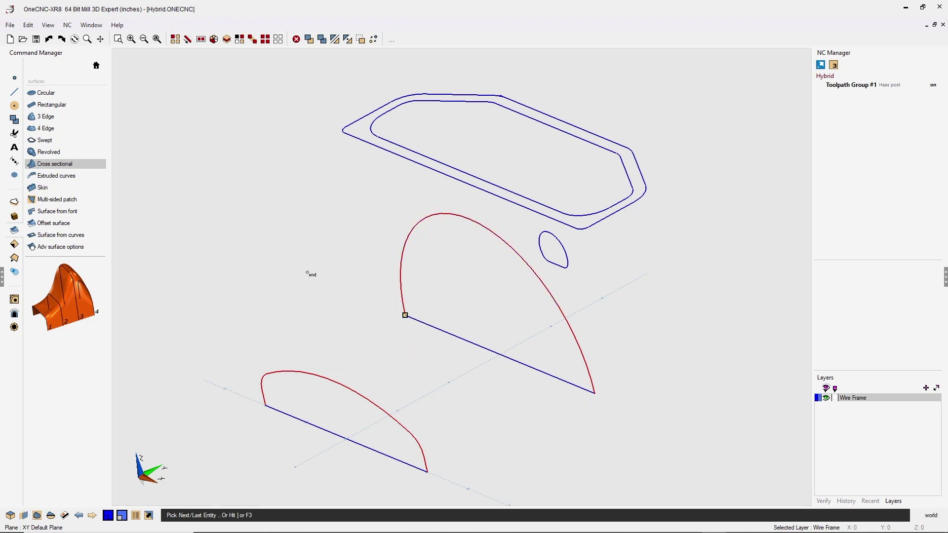
key(F3)
key(F3)
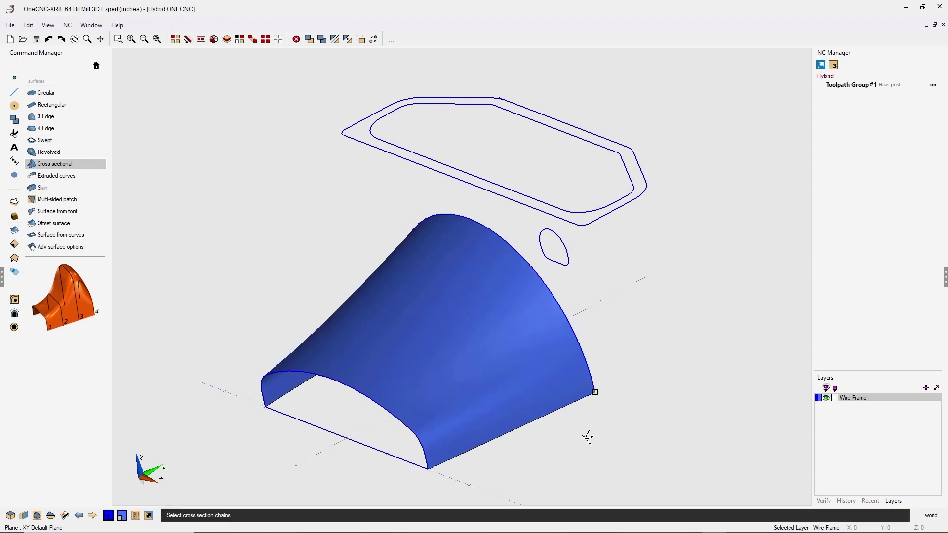
- Close the underside with a cross-sectional surface between the straight base lines of the two arch profiles
mouse_move(588, 436)
middle_down()
mouse_move(562, 320)
mouse_move(476, 328)
mouse_move(575, 351)
mouse_move(591, 372)
middle_up()
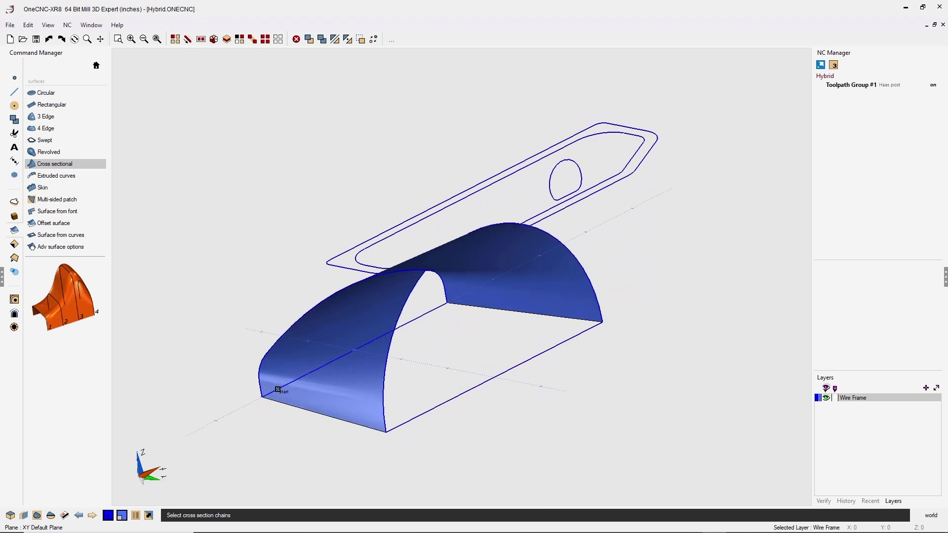
click(277, 391)
click(279, 393)
click(402, 426)
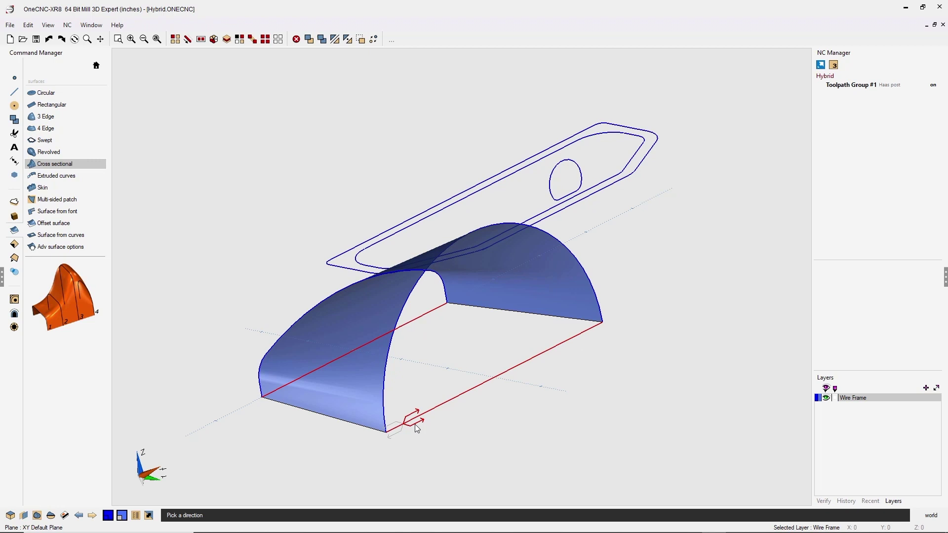
click(417, 428)
key(bracketright)
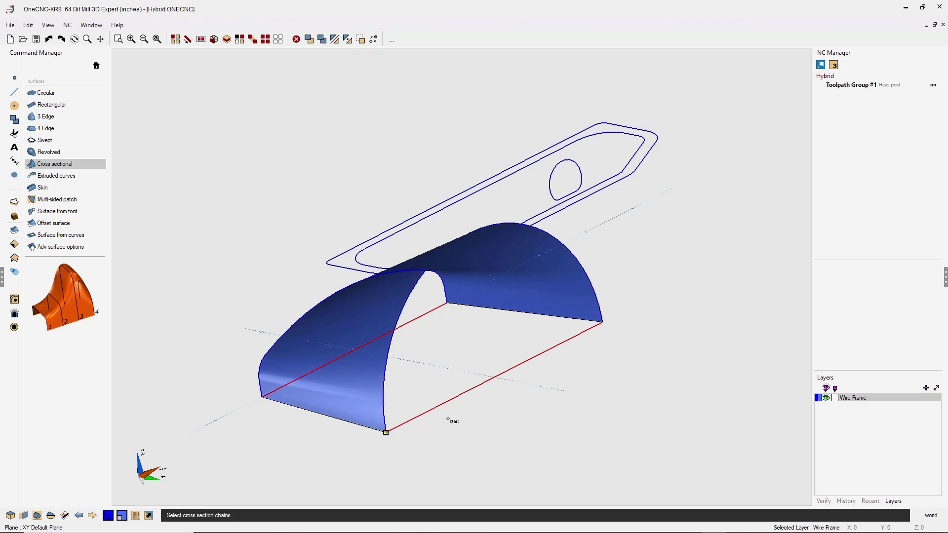
key(bracketright)
middle_drag(551, 405, 543, 459)
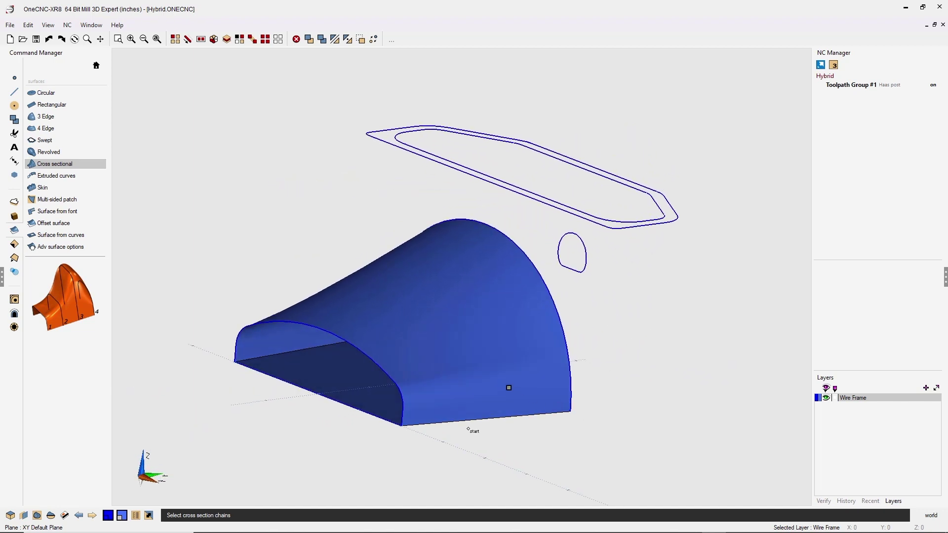
key(Escape)
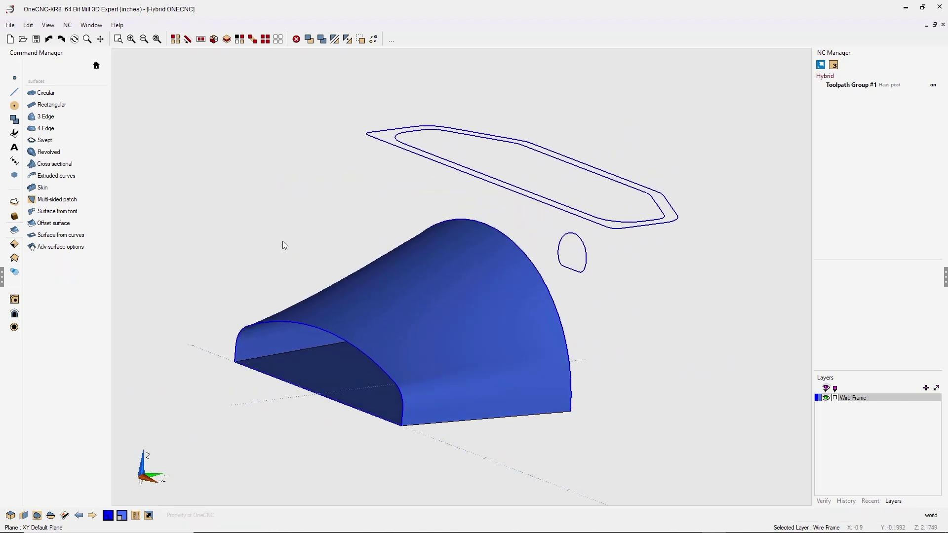
- Cap the small front opening with a surface from curves using the closed arch profile loop
click(66, 237)
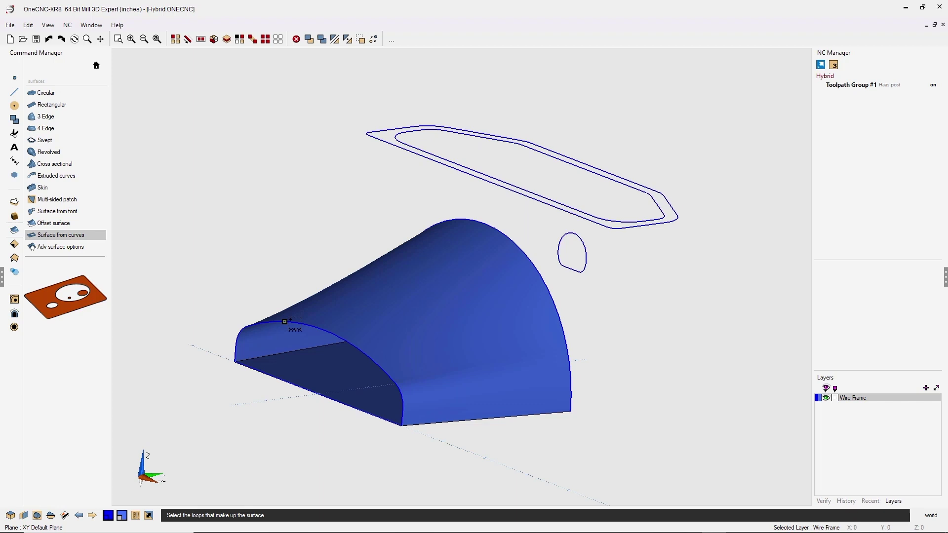
click(285, 321)
right_click(248, 264)
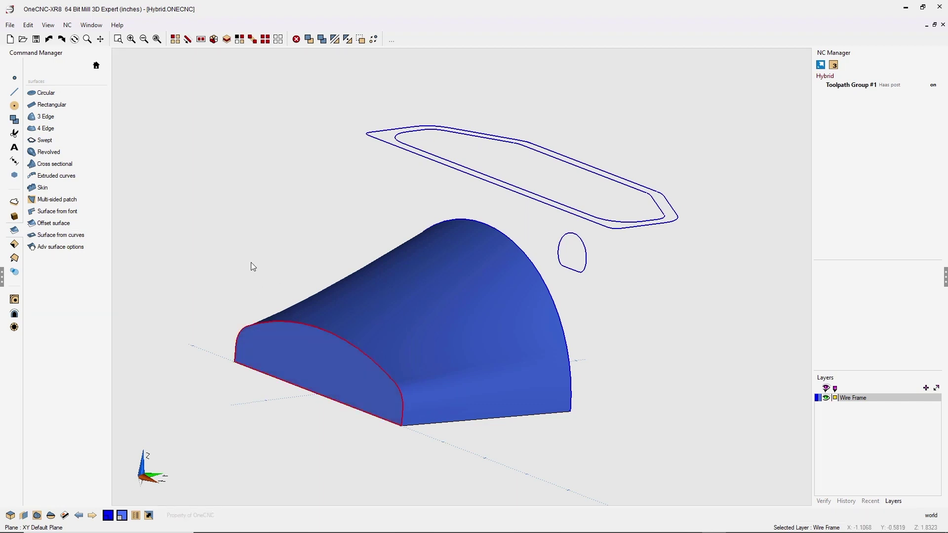
- Extrude the outer loop of the upper wireframe with a height of -3, down to the arch's base corner
middle_drag(415, 344, 499, 347)
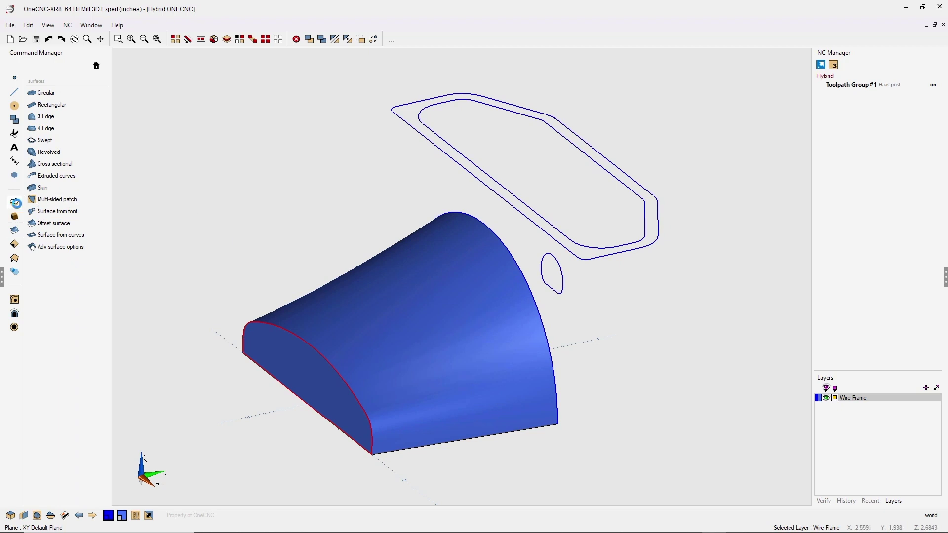
click(15, 203)
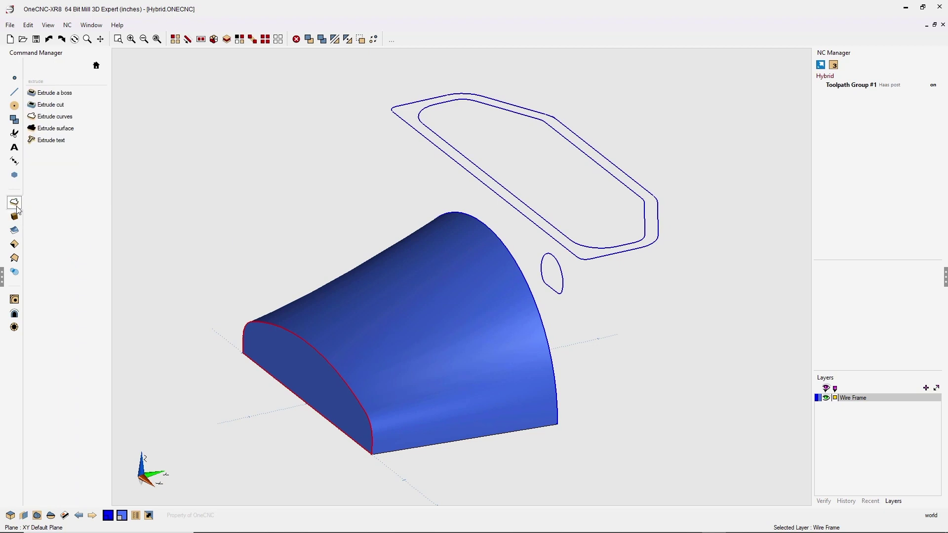
click(54, 116)
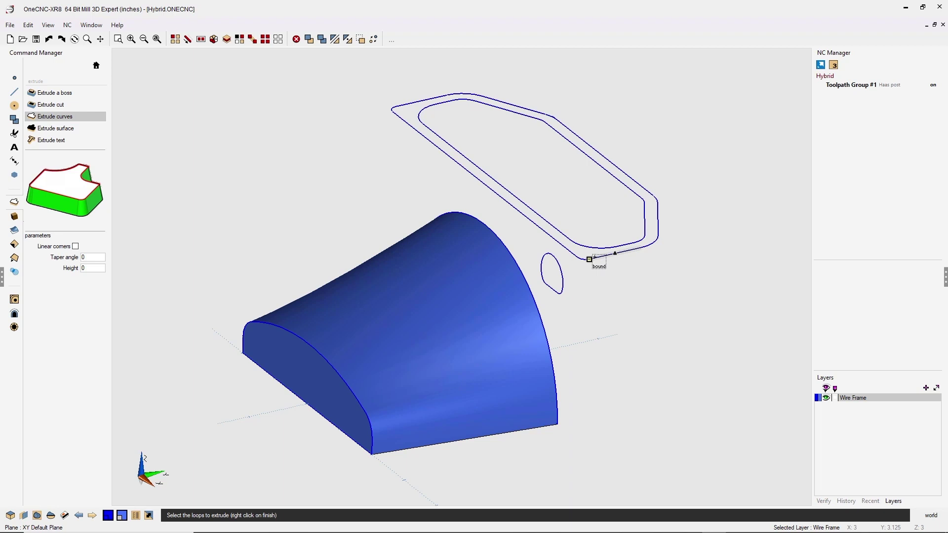
click(589, 258)
right_click(595, 261)
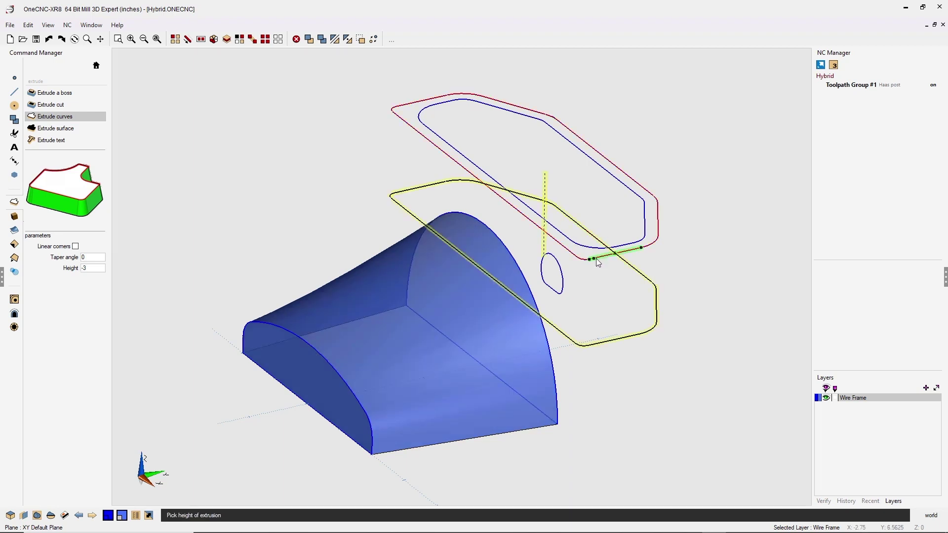
click(556, 425)
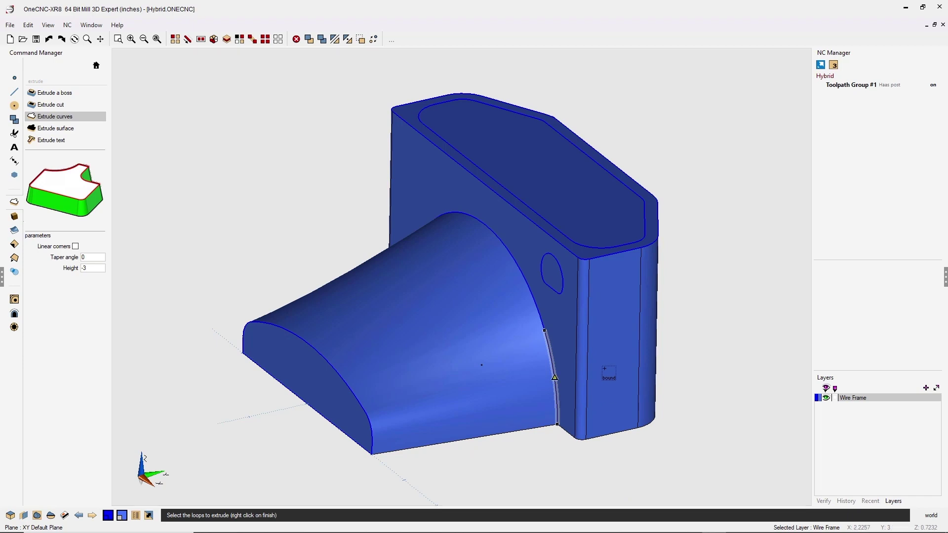
- Unite the extruded block, the tapered arch surface, the front cap and the bottom surface into one model
middle_drag(425, 304, 519, 241)
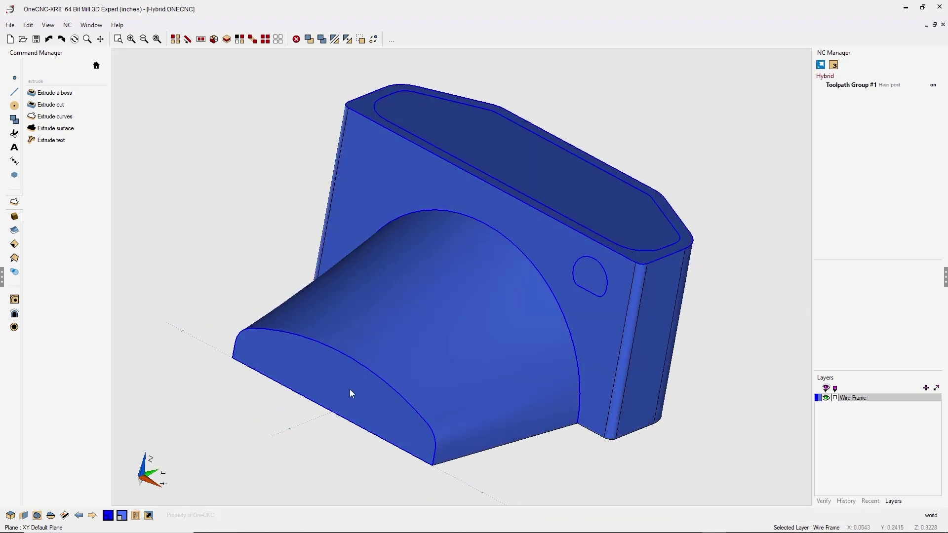
key(space)
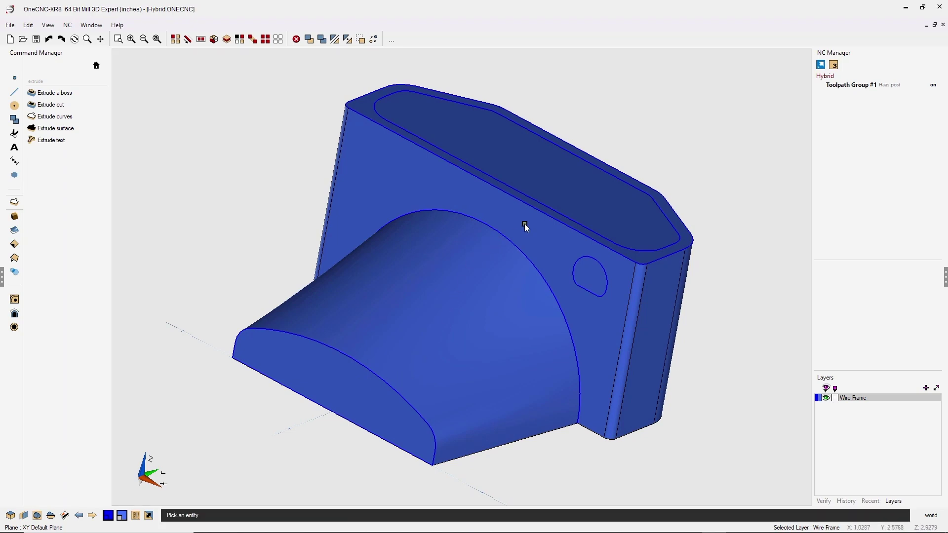
click(525, 228)
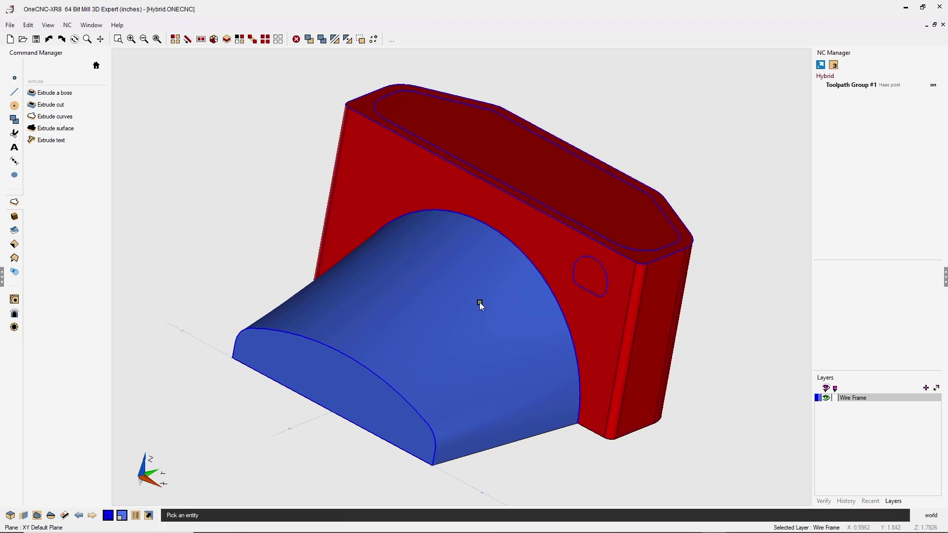
click(445, 323)
click(391, 410)
middle_drag(391, 411, 426, 318)
middle_drag(620, 344, 610, 316)
key(Escape)
click(201, 110)
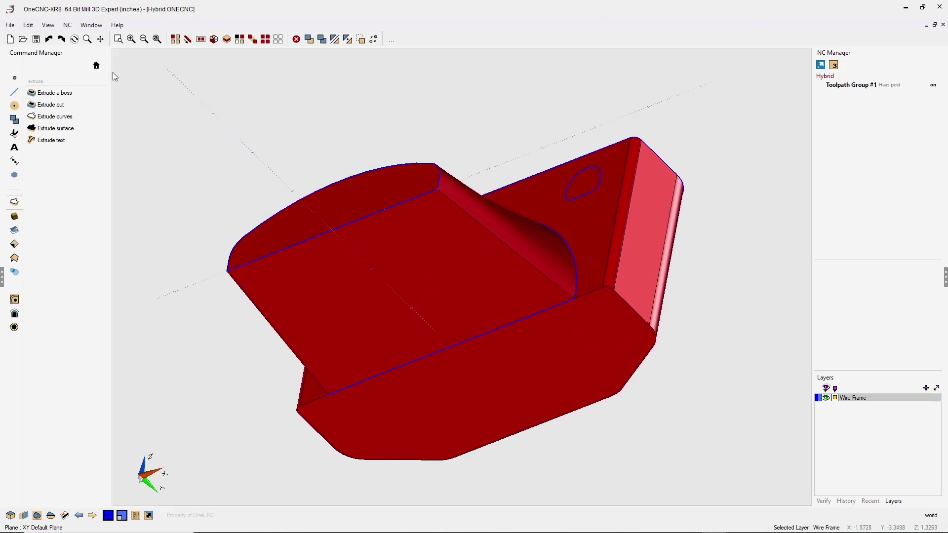
click(15, 272)
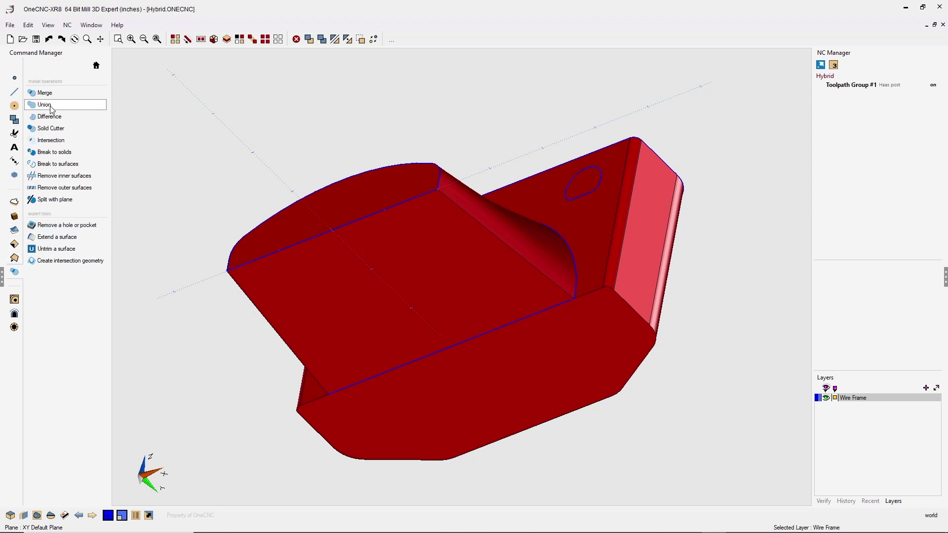
click(68, 107)
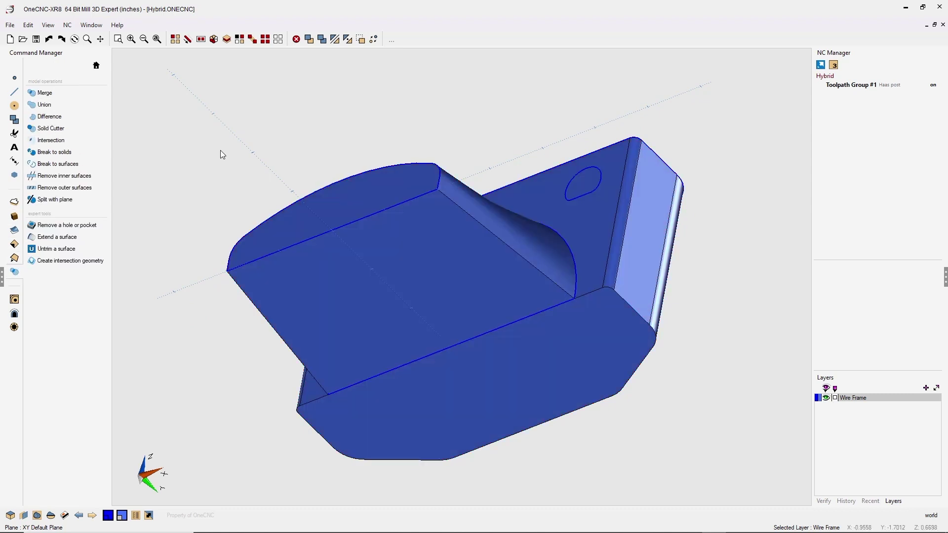
- Remove the inner surfaces from the united model
middle_drag(220, 150, 246, 294)
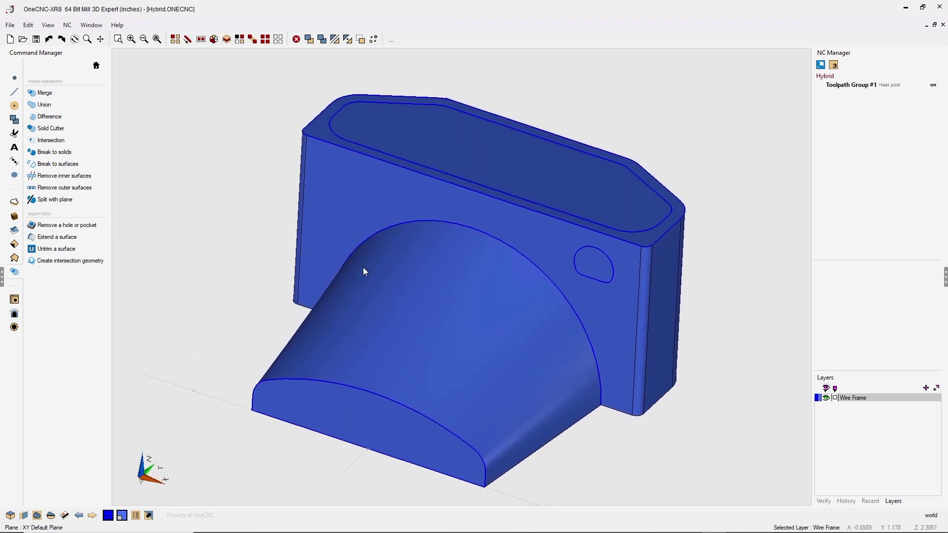
click(411, 285)
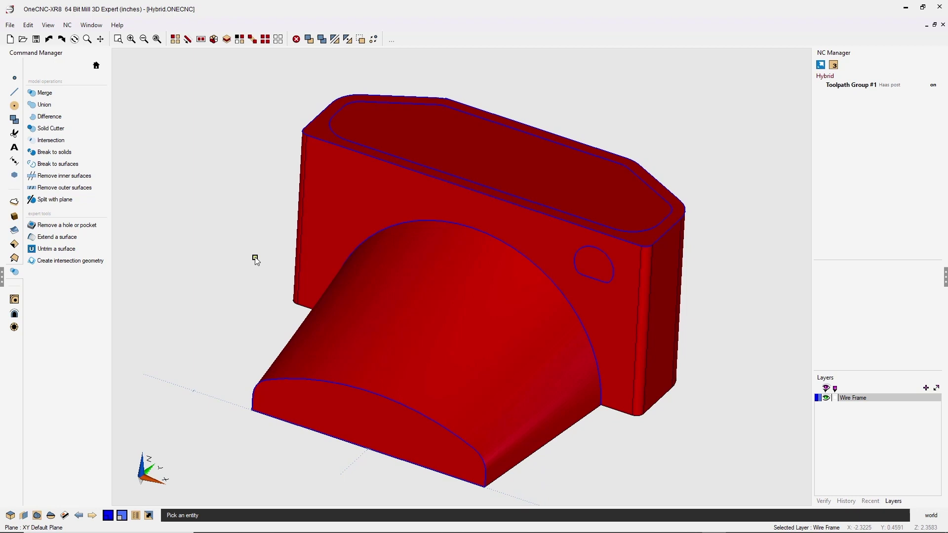
click(255, 257)
middle_drag(299, 256, 279, 257)
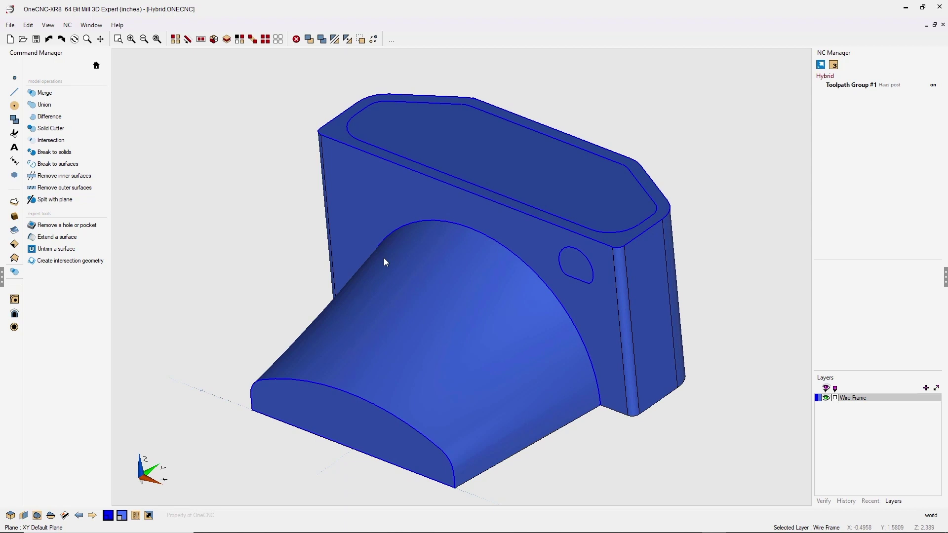
click(68, 178)
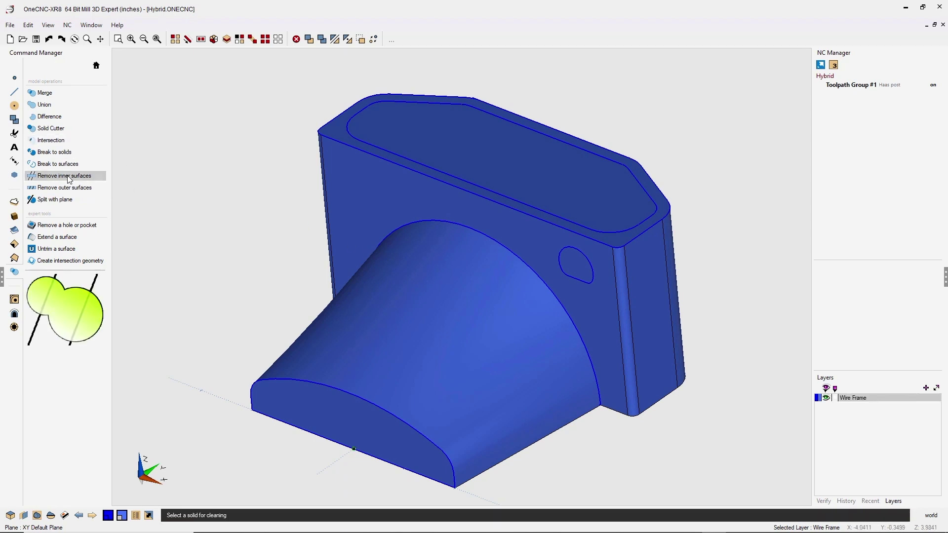
click(391, 279)
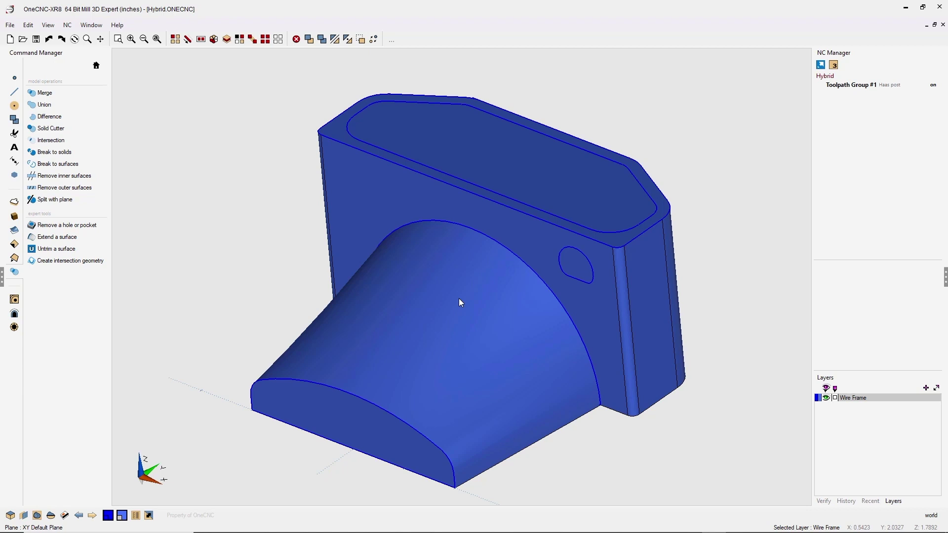
- Apply a standard fillet of radius 0.25 to the curved front edge and the edge where the tapered body meets the block
middle_drag(188, 216, 211, 218)
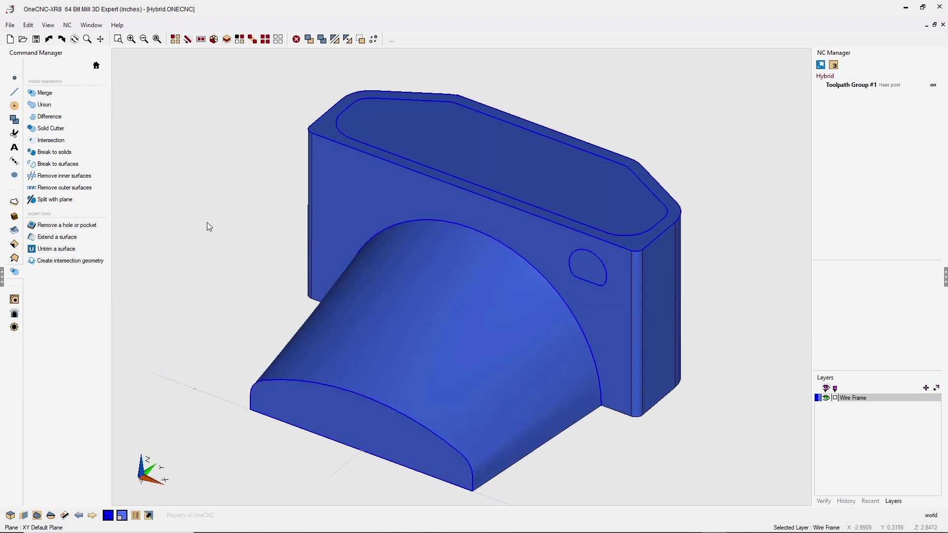
click(15, 258)
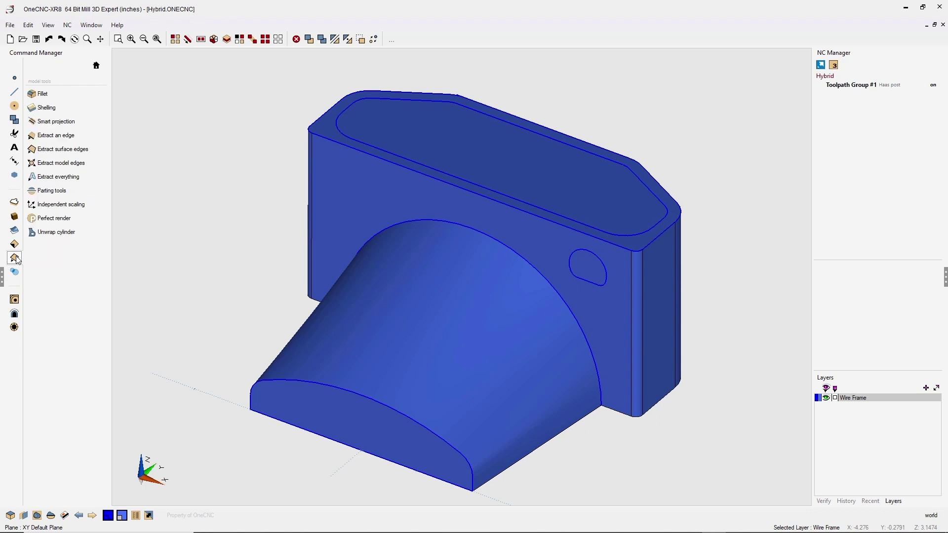
click(42, 94)
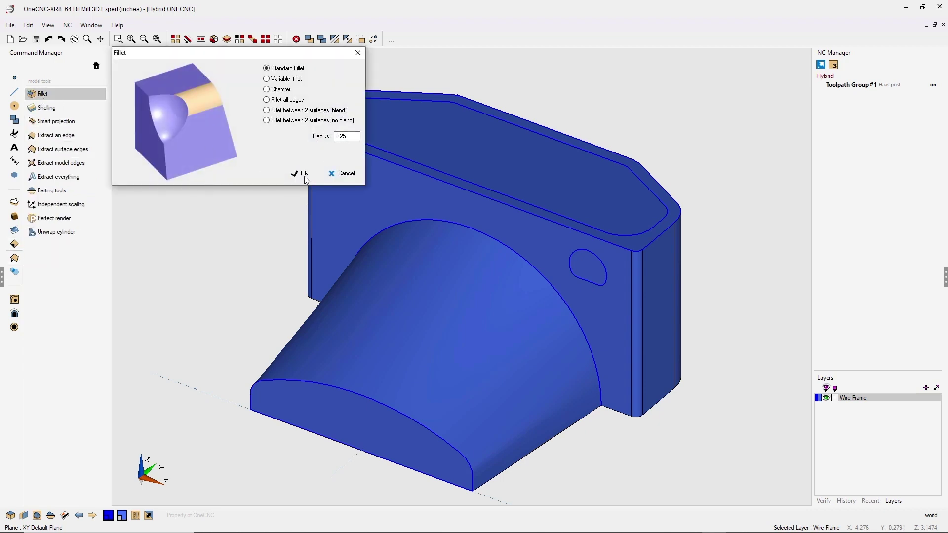
click(302, 174)
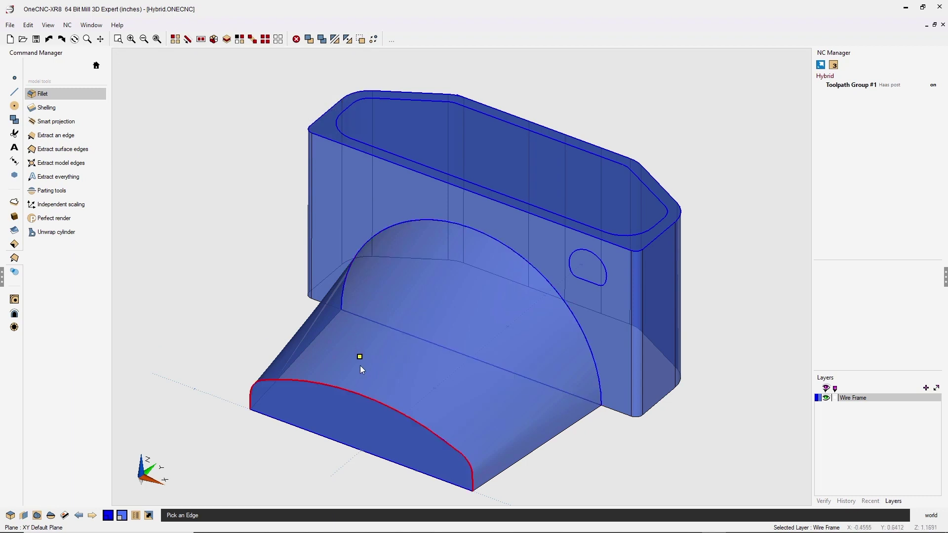
click(357, 389)
right_click(223, 253)
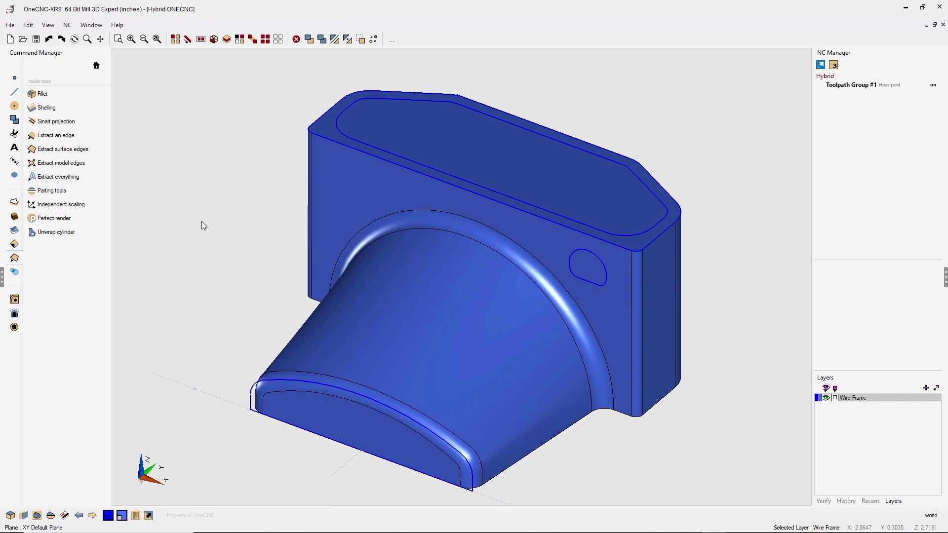
- Cut the top pocket by extruding the inner loop of the upper wireframe to a depth of -1.375
click(14, 202)
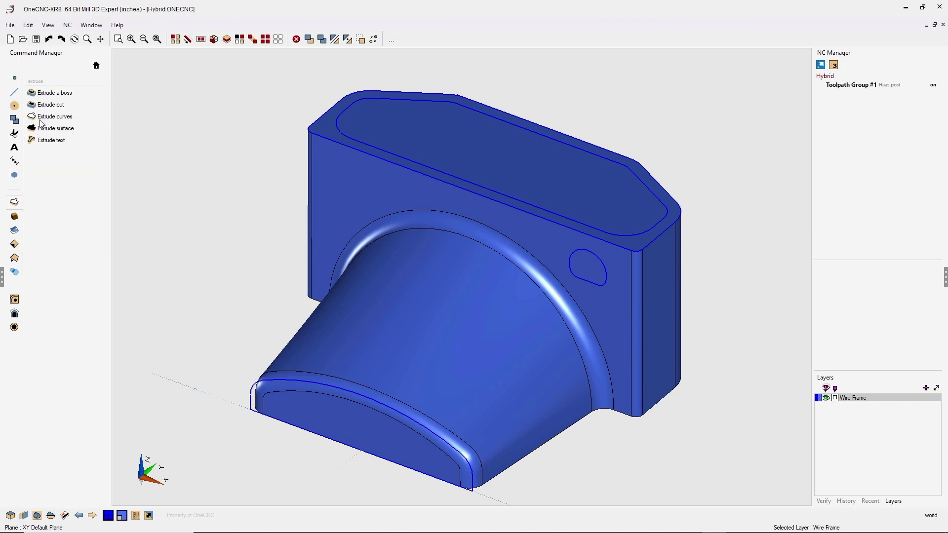
click(51, 104)
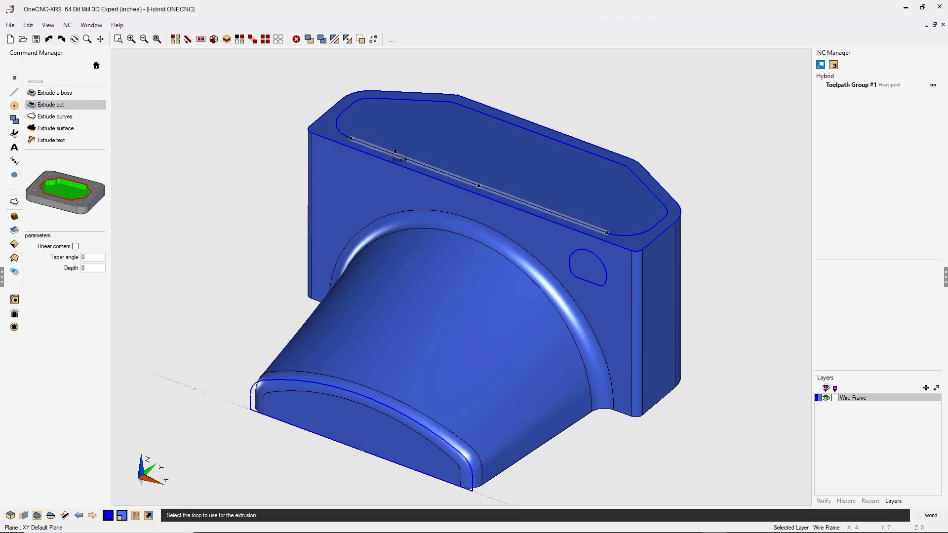
click(395, 152)
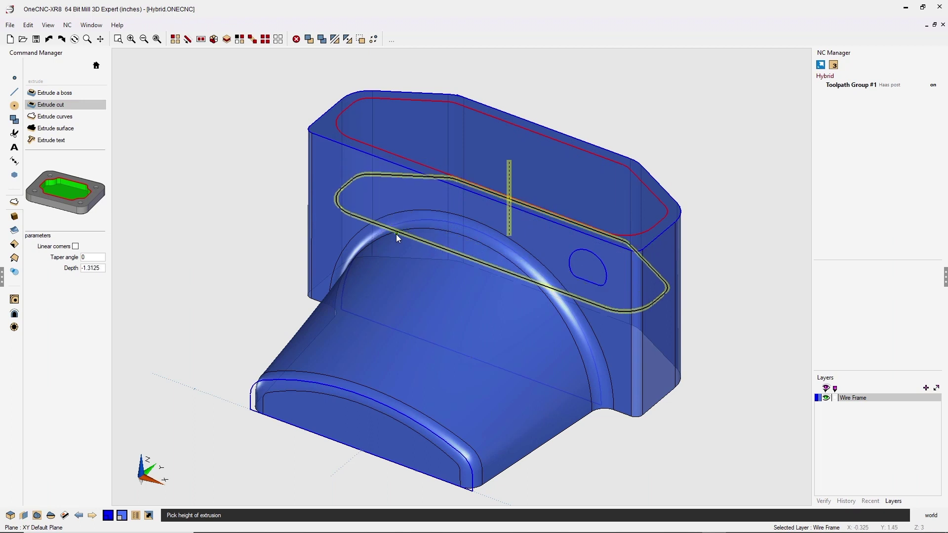
click(396, 235)
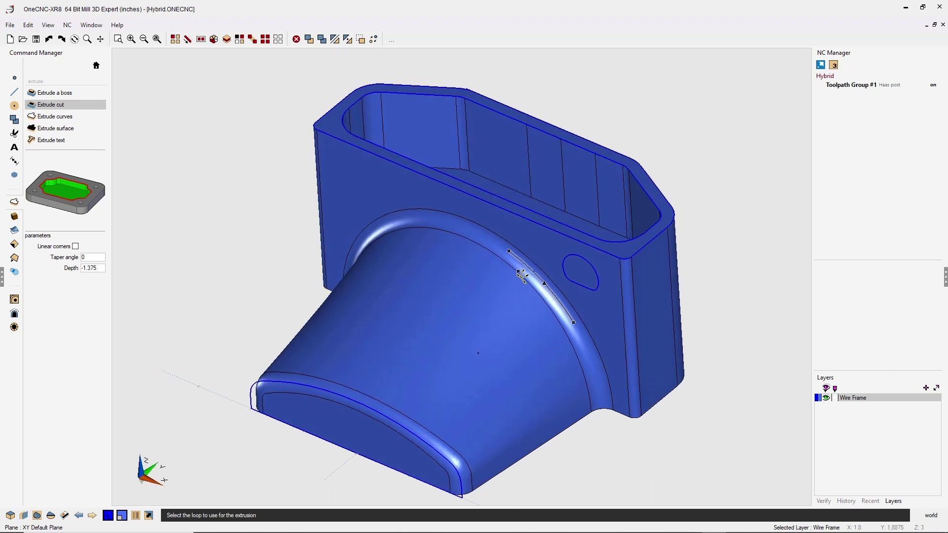
- Extrude-cut the small D-shaped loop on the block's front face to a depth of -0.625
scroll(575, 279, up, 1)
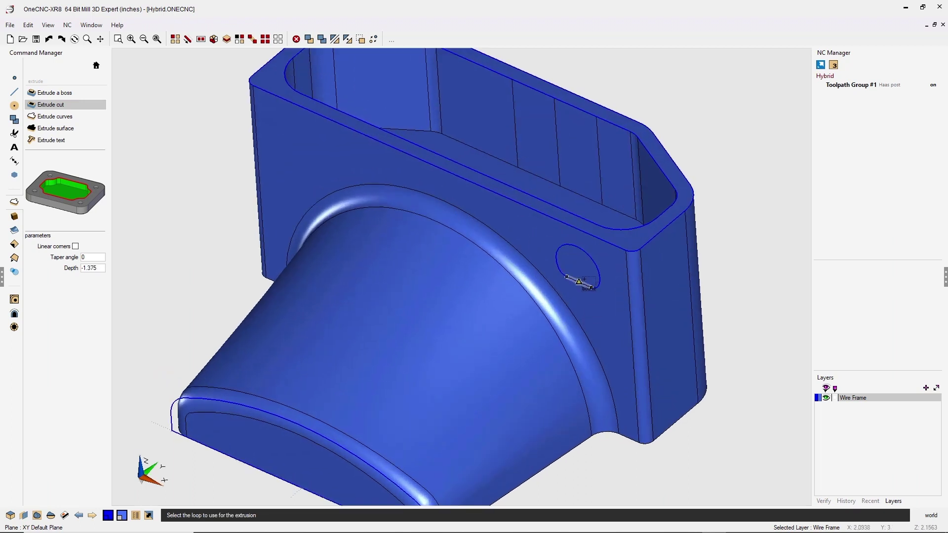
click(579, 281)
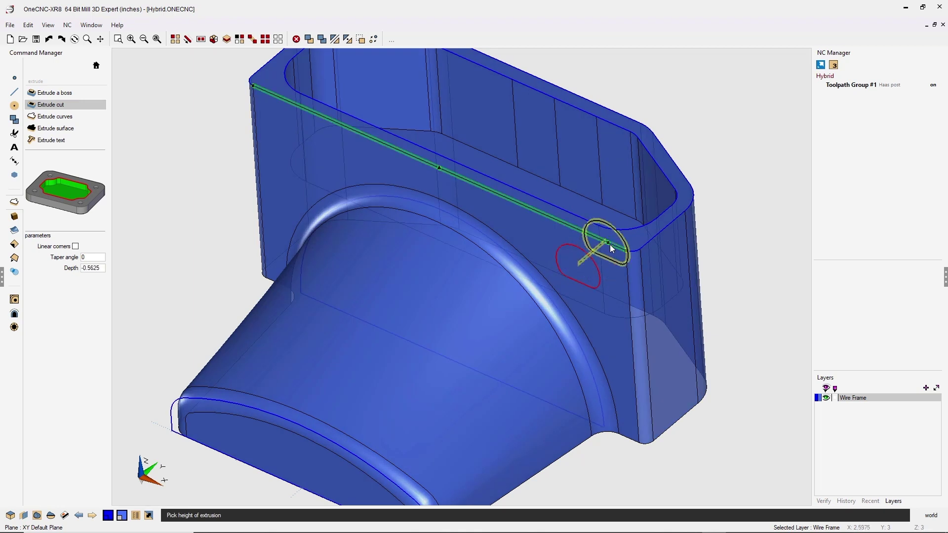
click(614, 241)
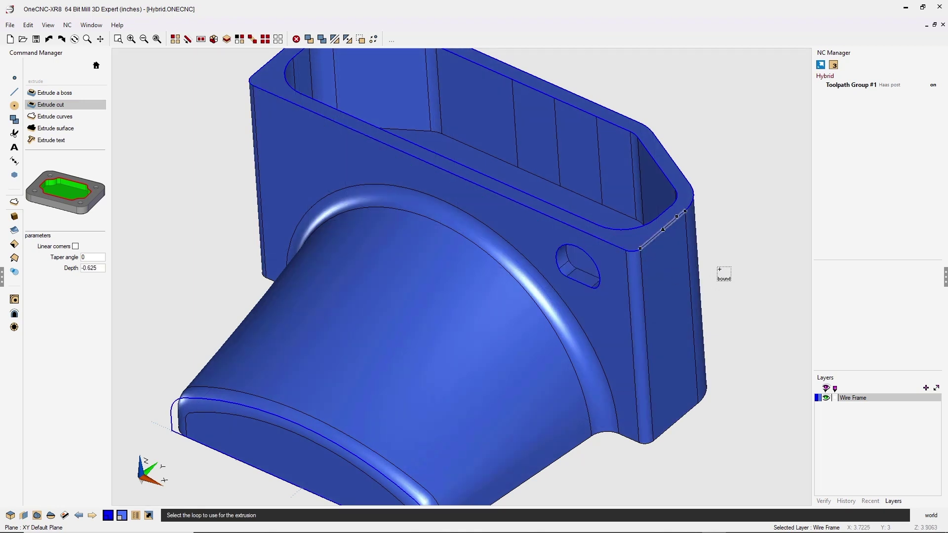
scroll(635, 294, down, 3)
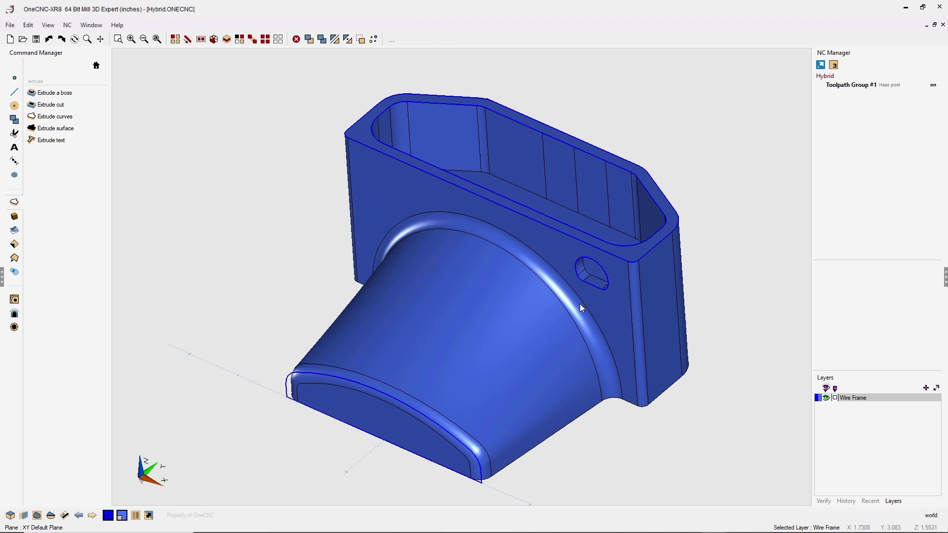
middle_drag(630, 294, 595, 300)
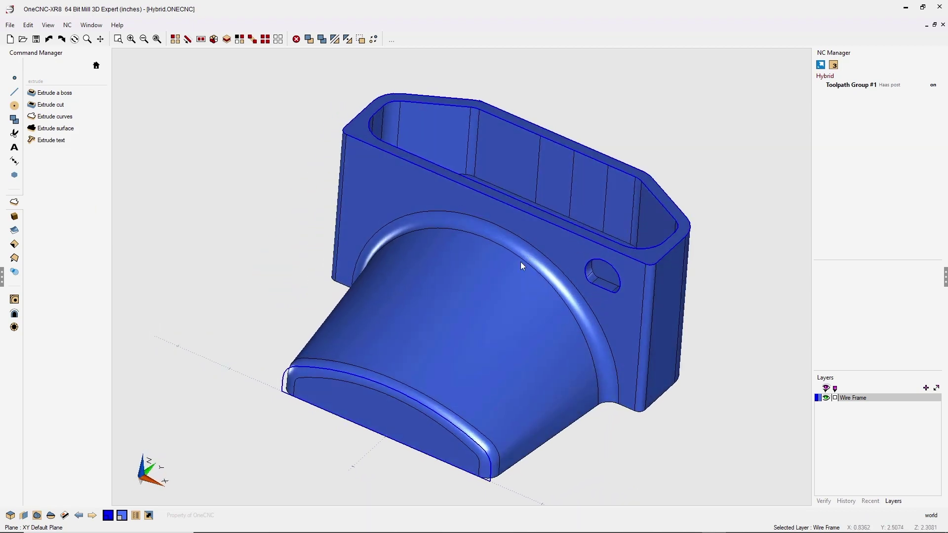
- Select all the wireframe curves by their dark blue color and delete them, leaving only the model
click(240, 40)
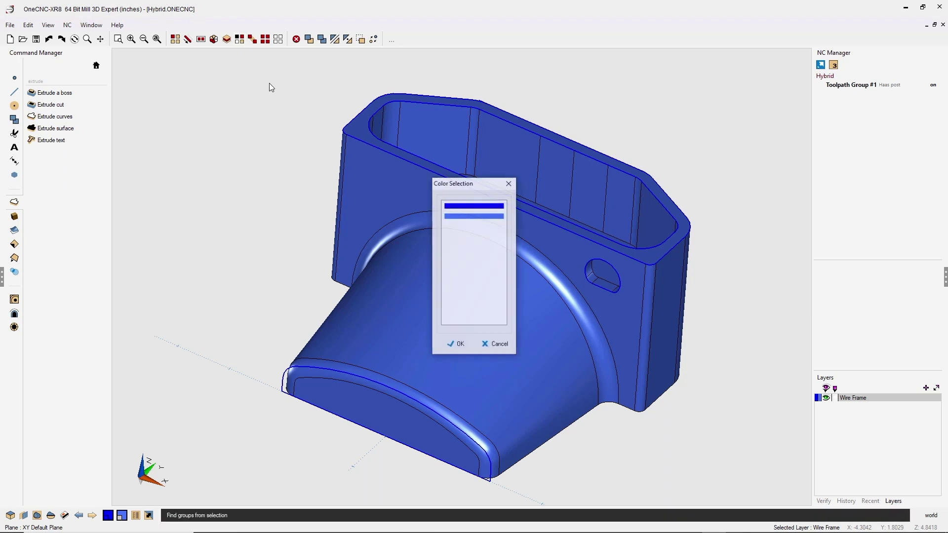
drag(454, 183, 139, 56)
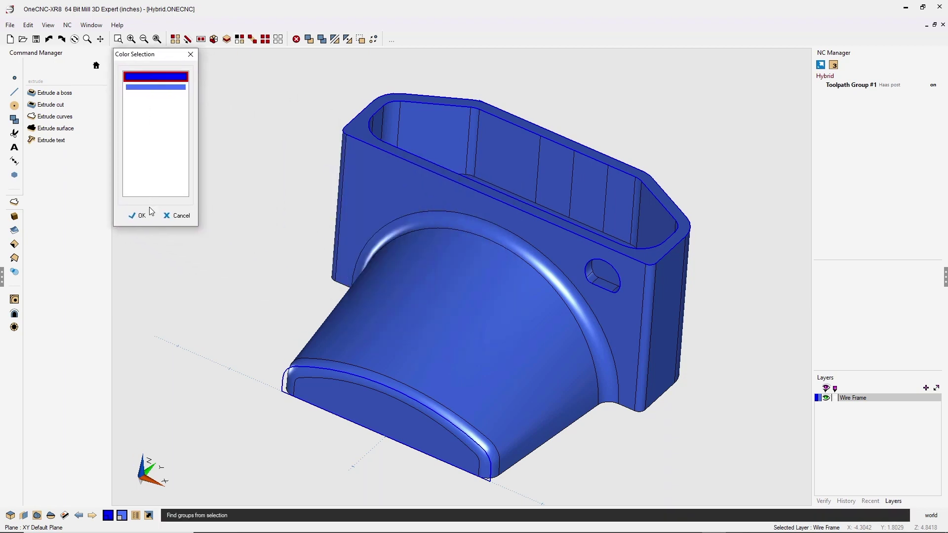
click(140, 216)
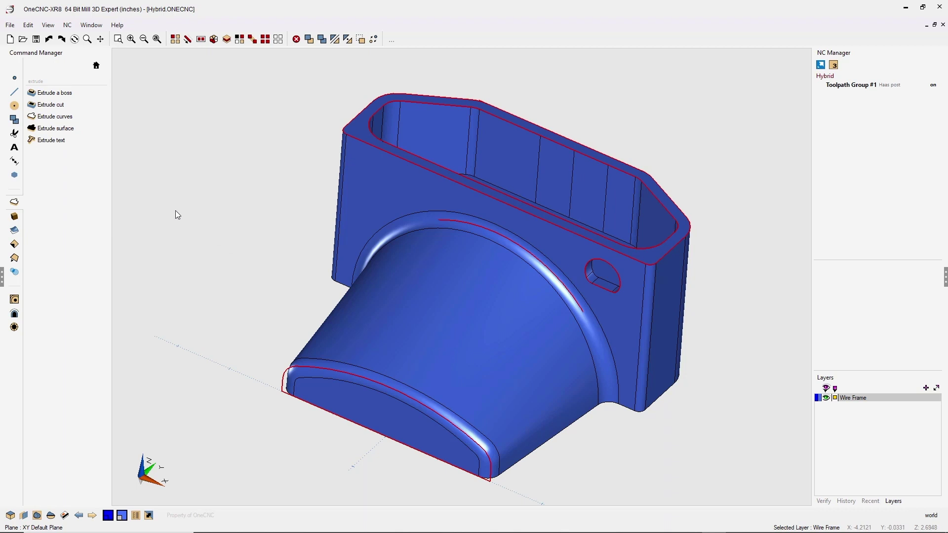
key(Delete)
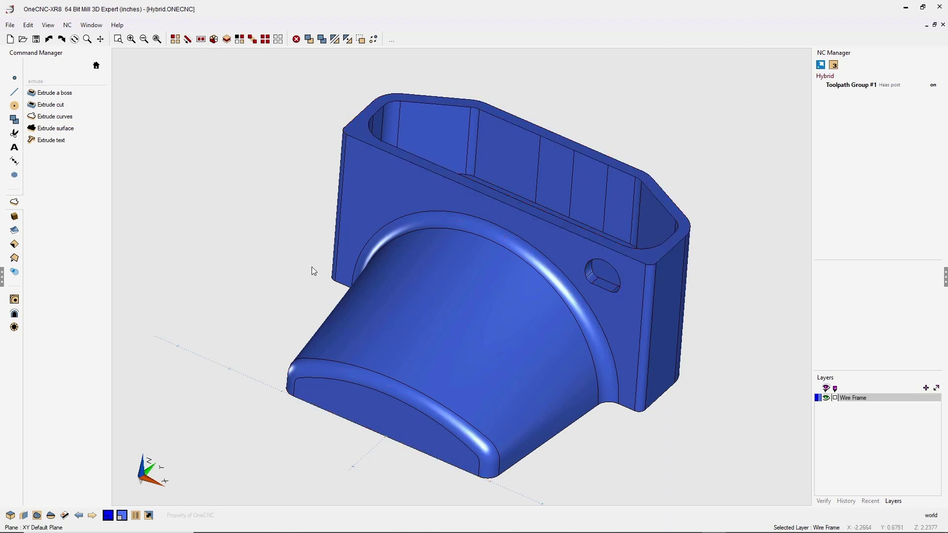
click(96, 65)
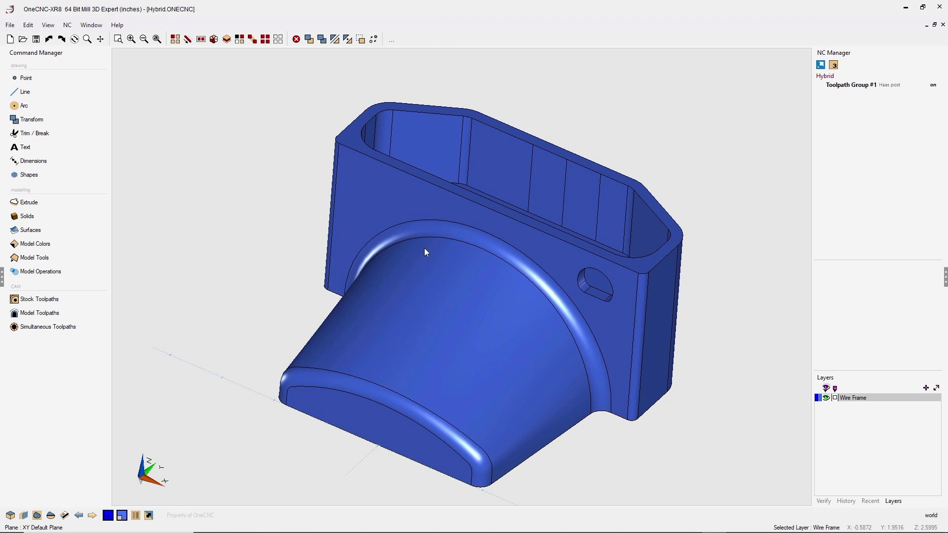
middle_drag(441, 258, 476, 293)
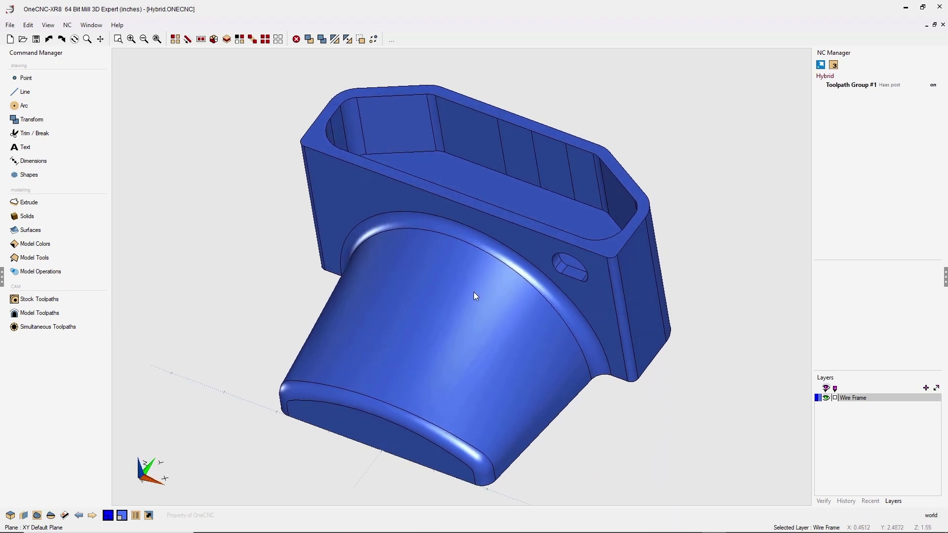